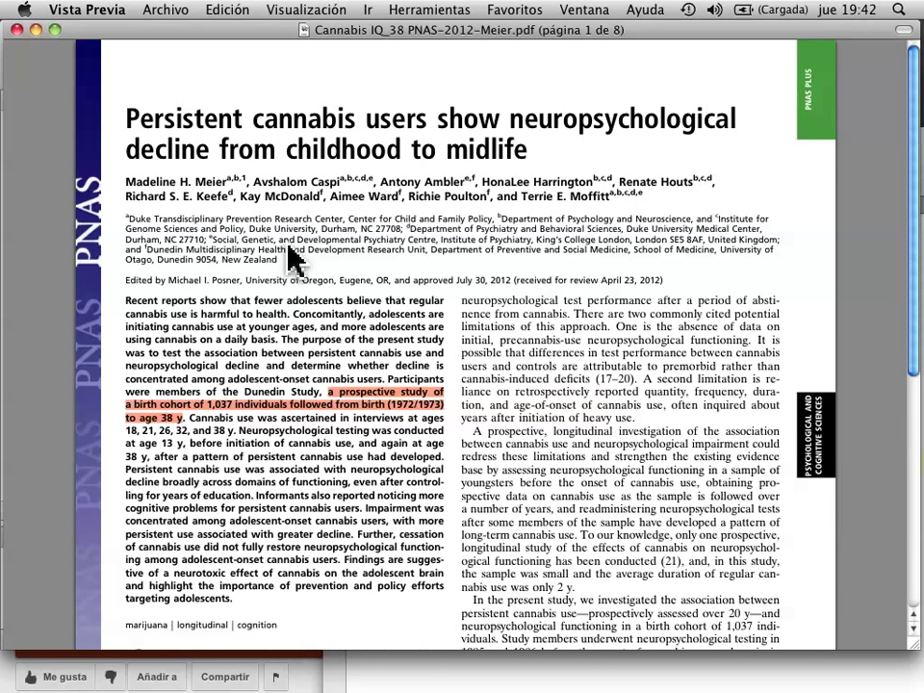
Switch to Stata and open the do-file that holds the cannabis and IQ38 data
key(super+Tab)
key(super+Tab)
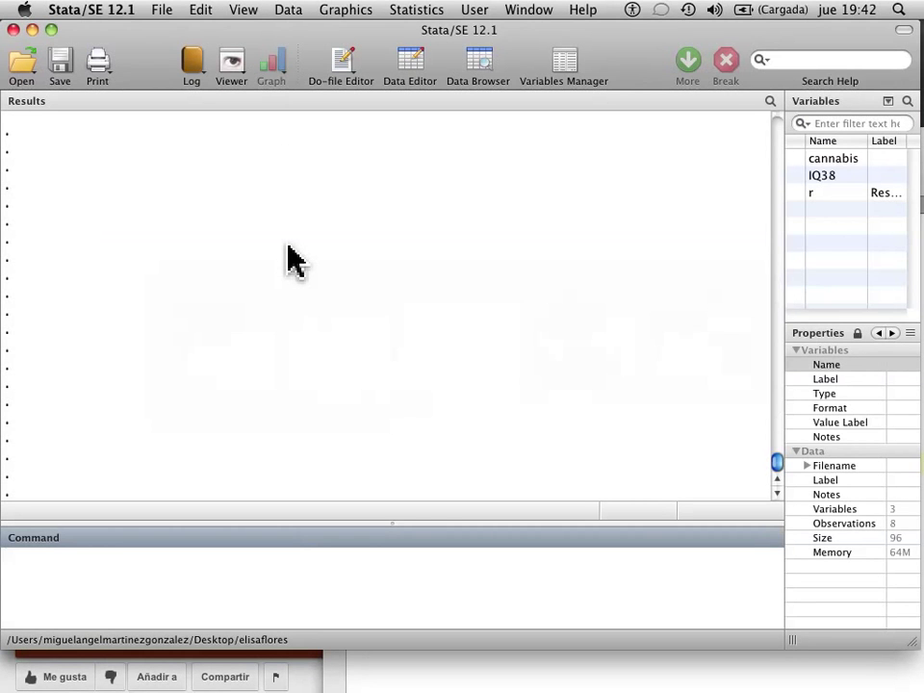
key(super+9)
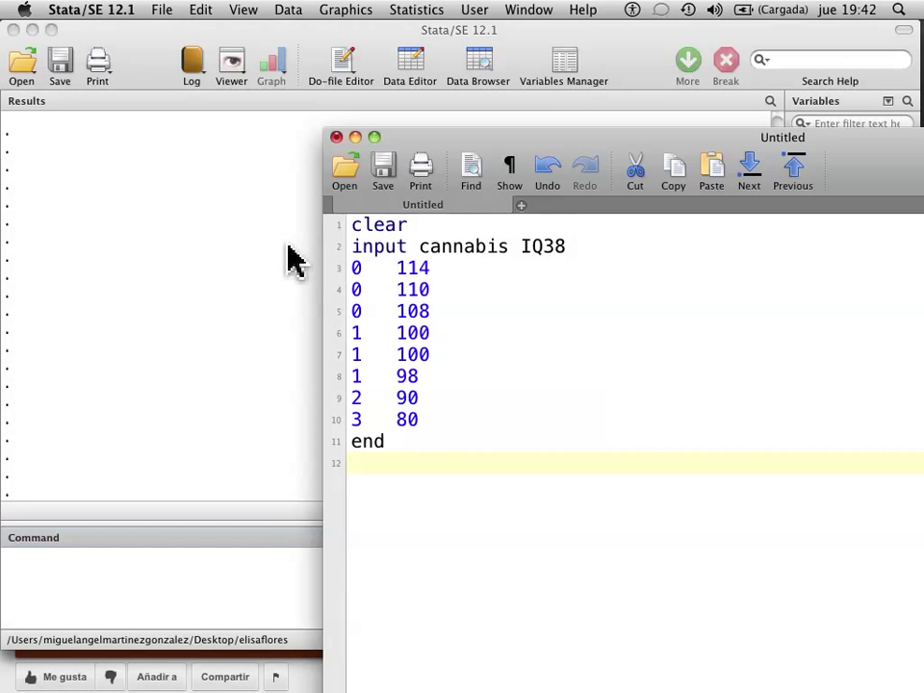
Run the do-file lines from clear to end to load the cannabis and IQ38 observations
click(360, 227)
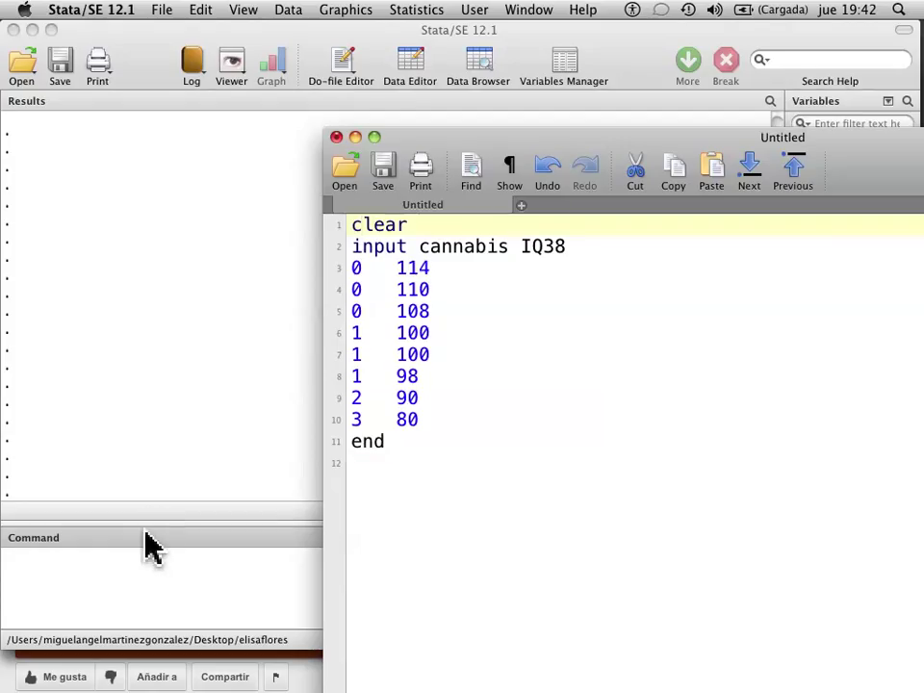
key(Left)
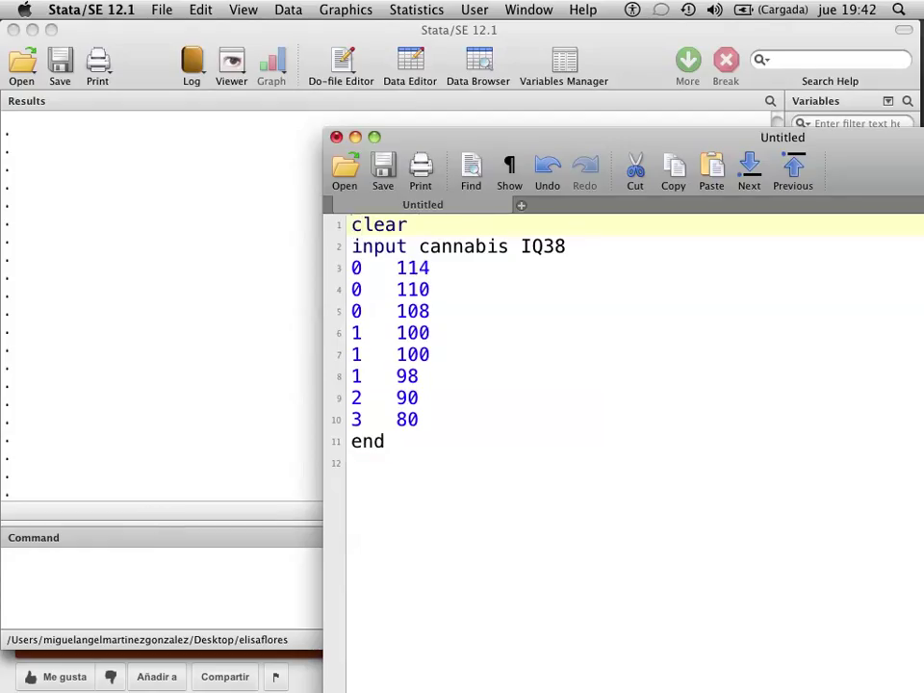
key(shift+Down)
key(shift+Down)
key(shift+Down)
key(shift+Down)
key(shift+Down)
key(shift+Down)
key(shift+Down)
key(shift+Down)
key(shift+Down)
key(shift+Down)
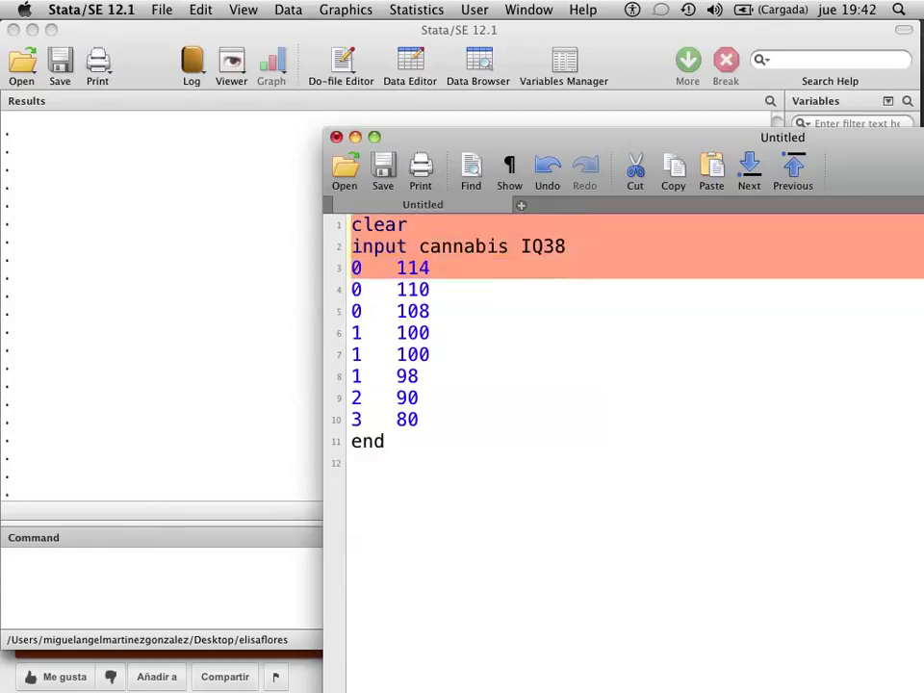
key(shift+Down)
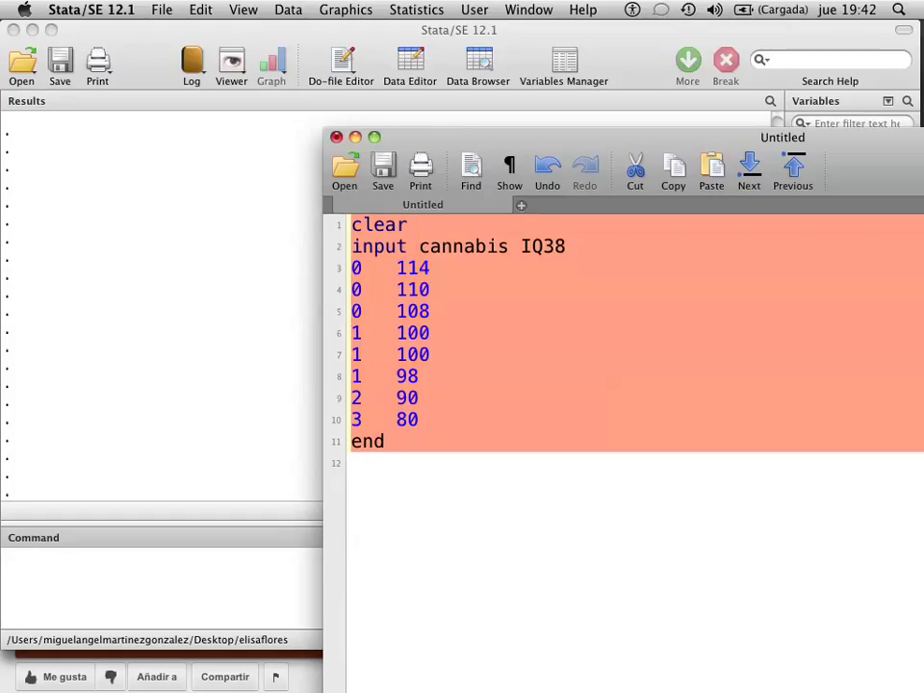
key(super+shift+d)
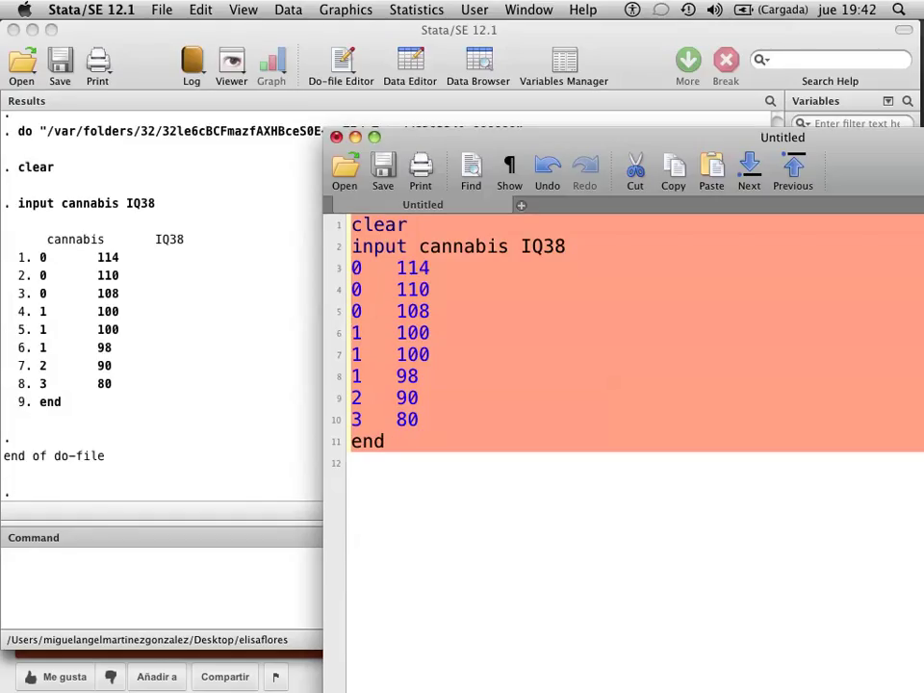
Run a linear regression with IQ38 as the dependent variable and cannabis as the independent variable, and bring the results into full view
click(132, 469)
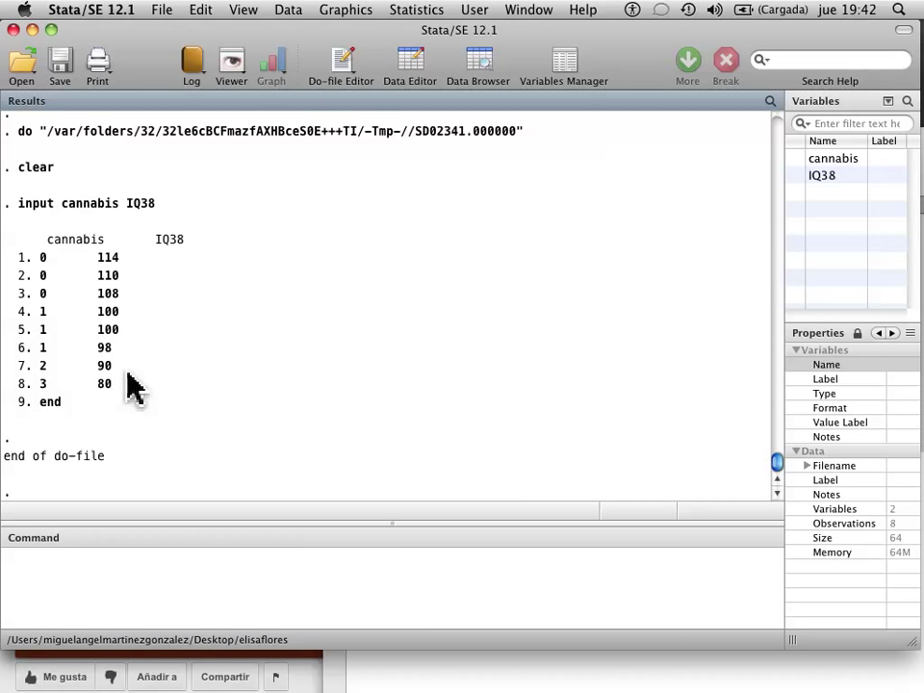
click(416, 10)
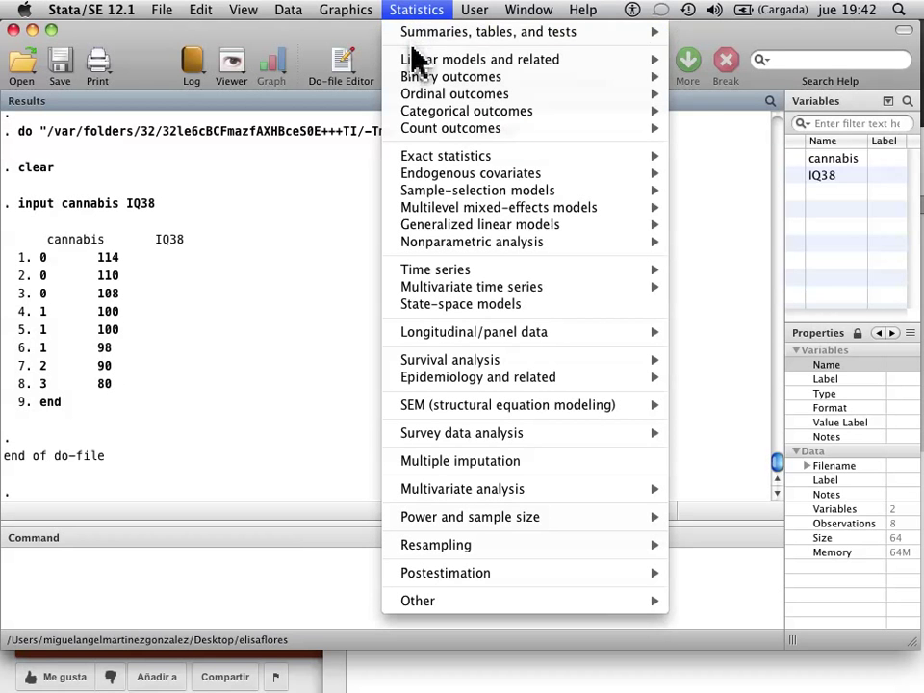
mouse_move(412, 59)
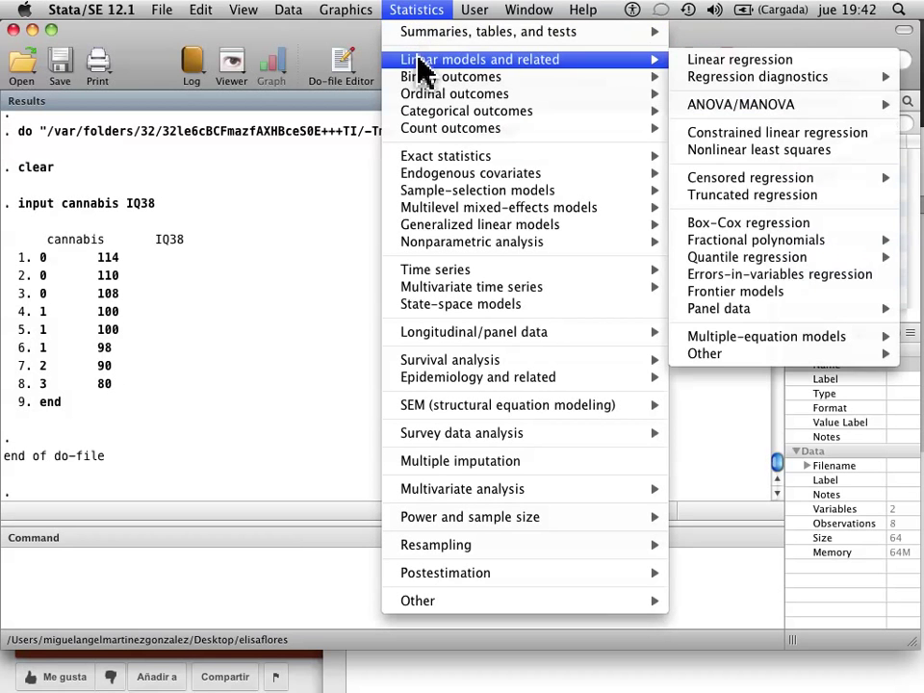
click(727, 61)
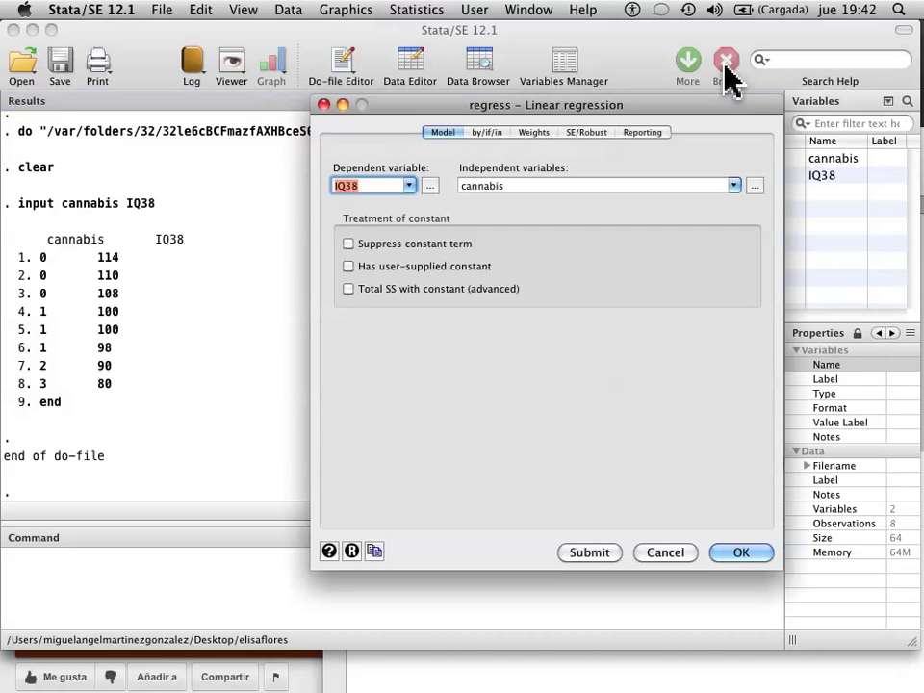
click(410, 189)
click(411, 189)
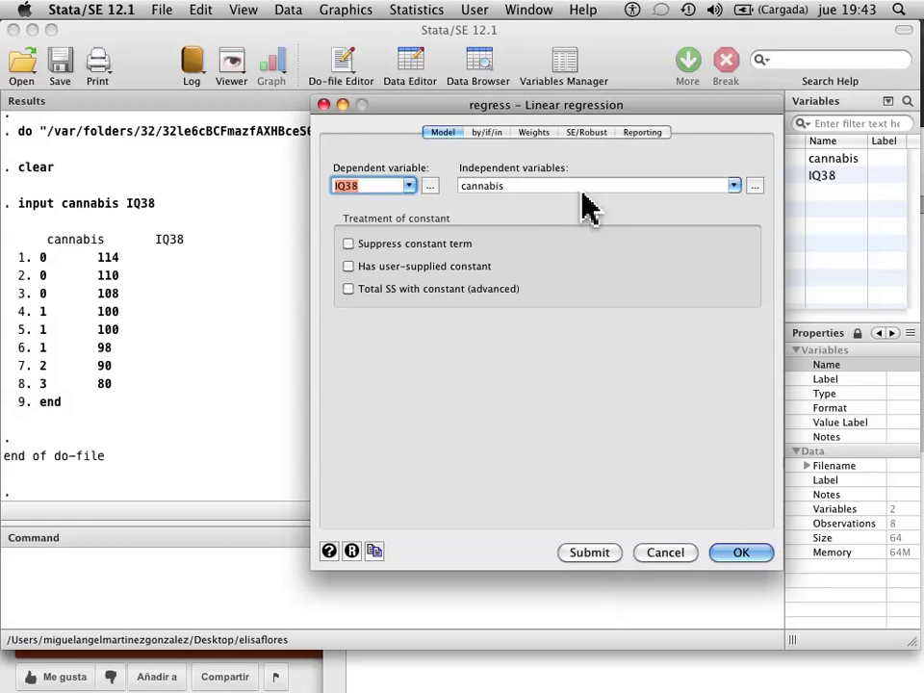
click(605, 556)
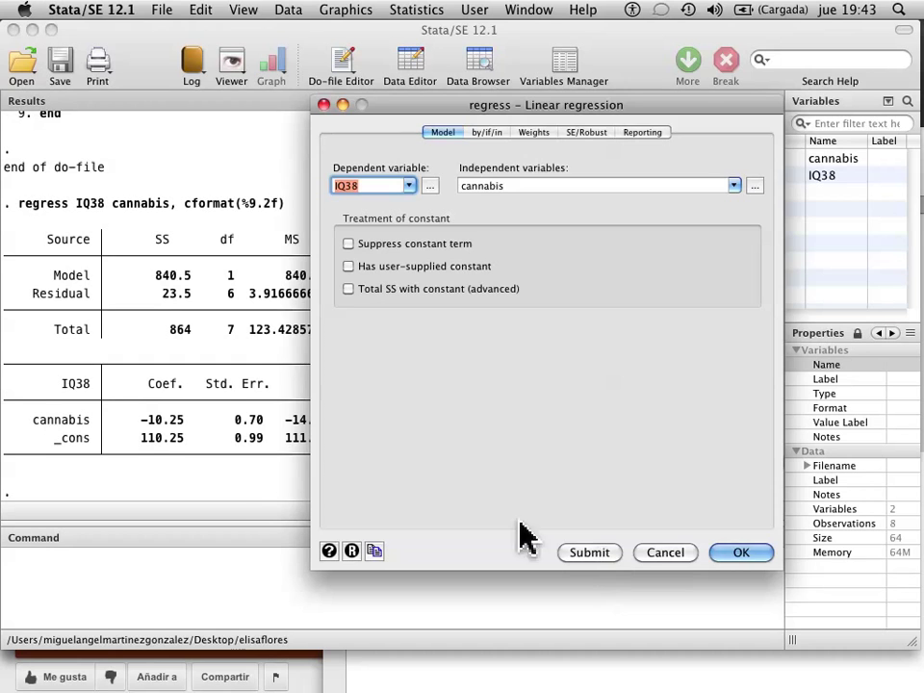
click(269, 491)
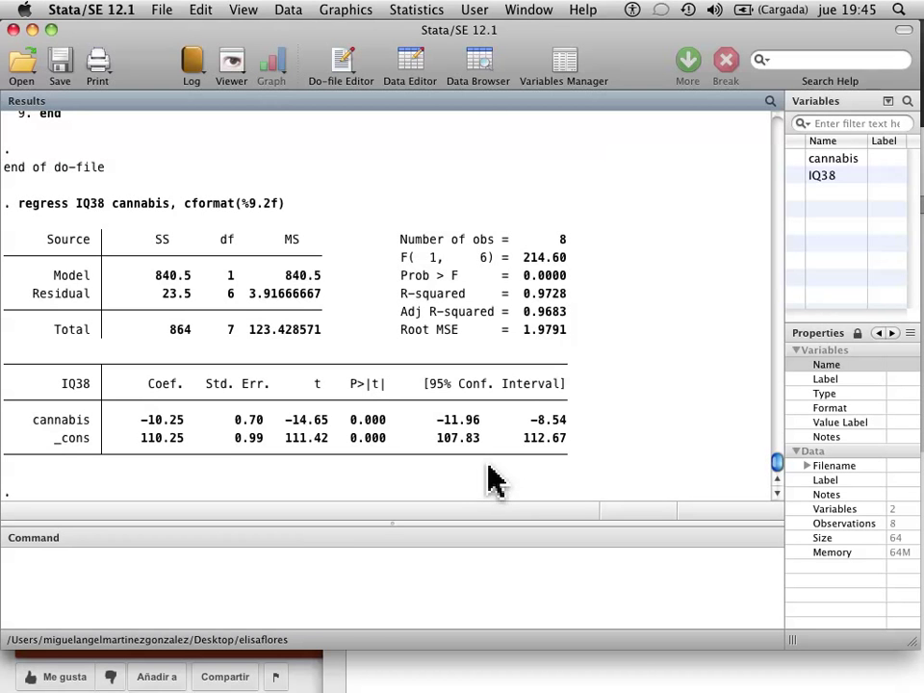
Set up a twoway graph with Plot 1 as a basic scatter of IQ38 (Y) against cannabis (X)
click(371, 13)
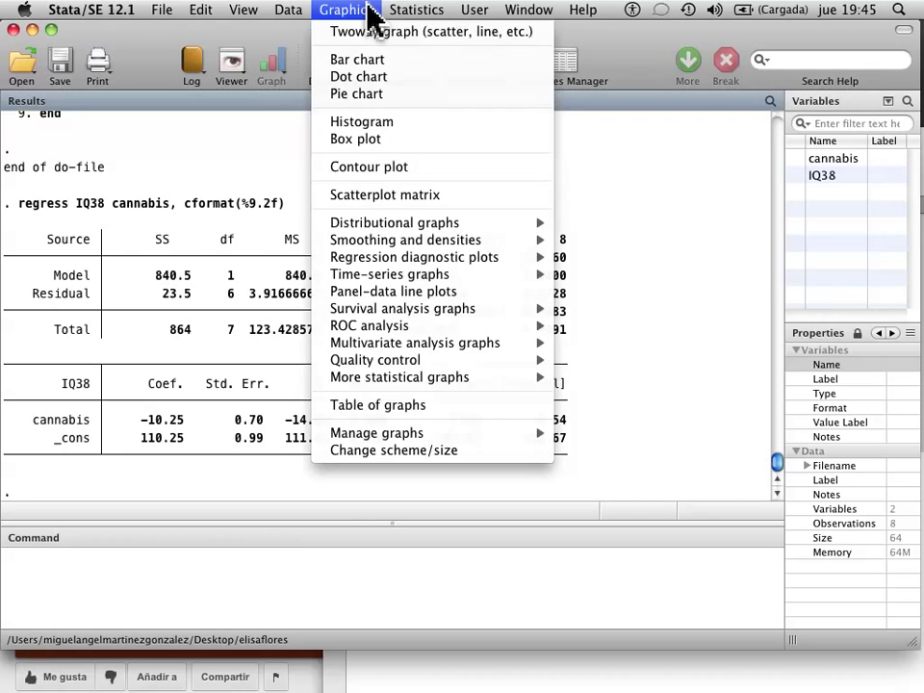
click(372, 33)
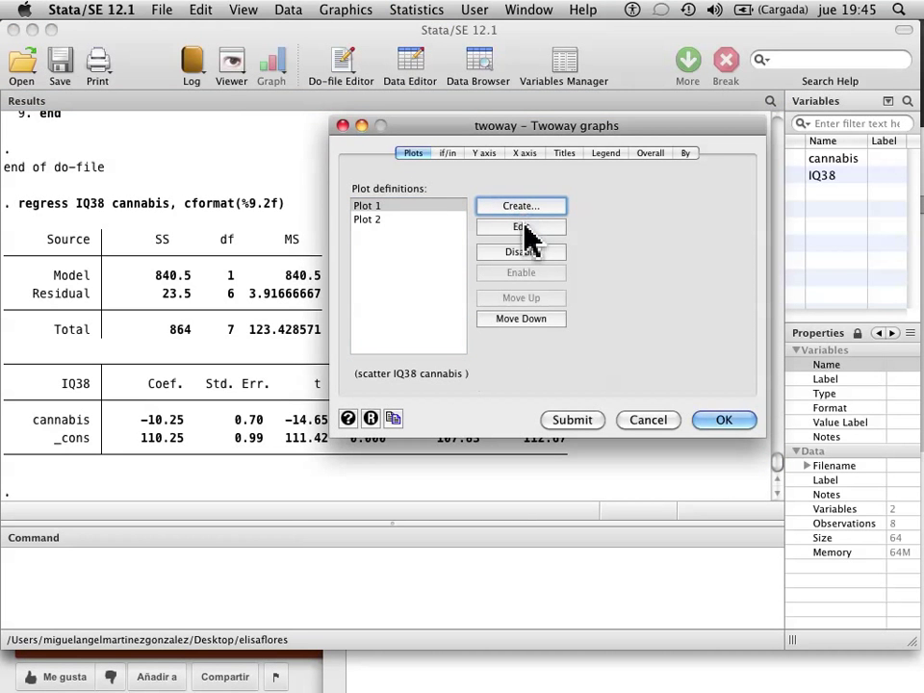
click(524, 229)
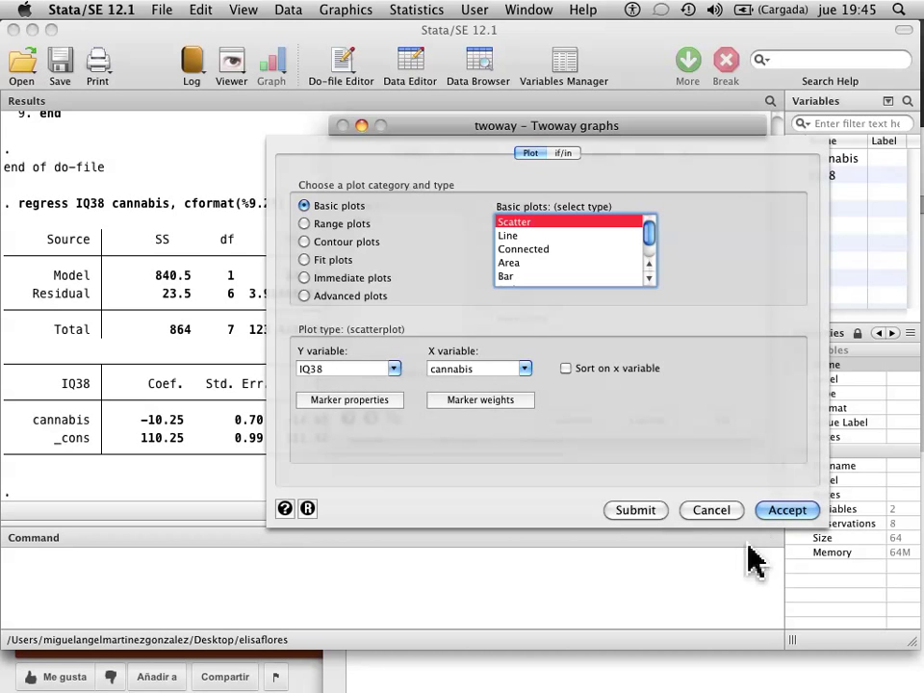
click(783, 512)
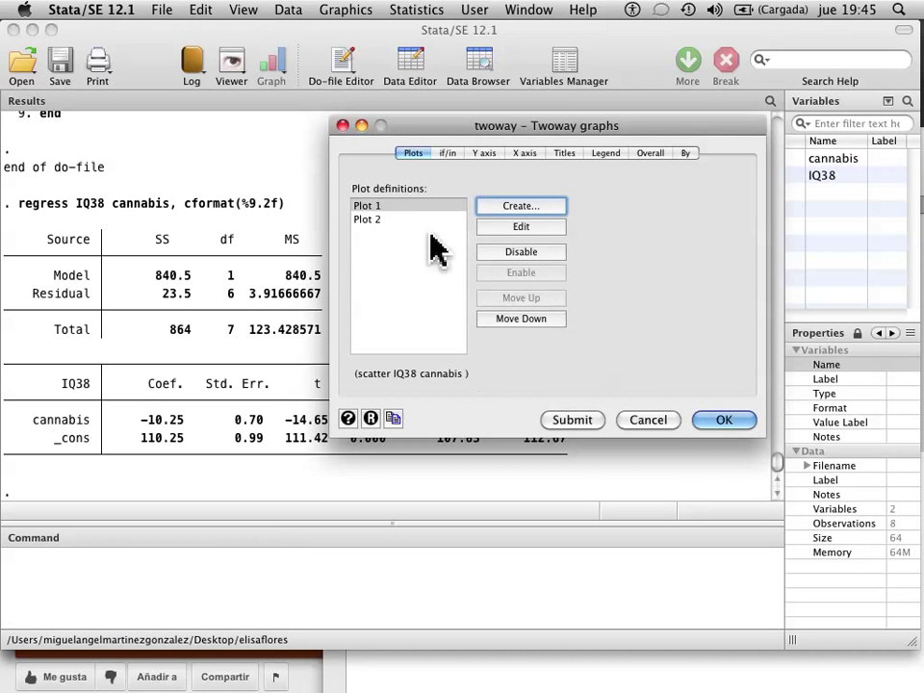
Keep Plot 2 as a linear prediction fit of IQ38 on cannabis and draw the combined twoway graph
click(373, 220)
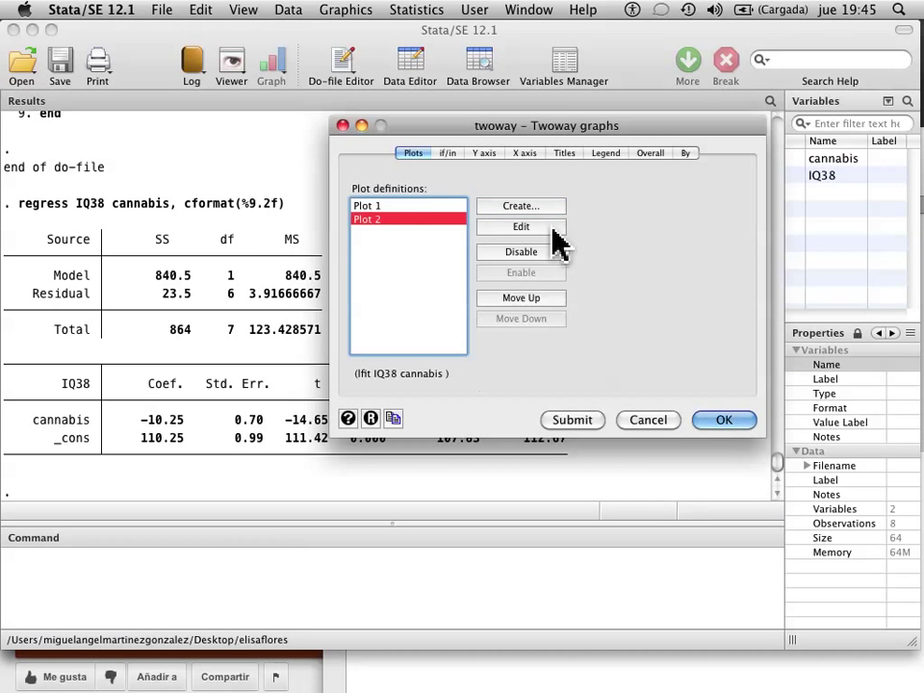
click(552, 229)
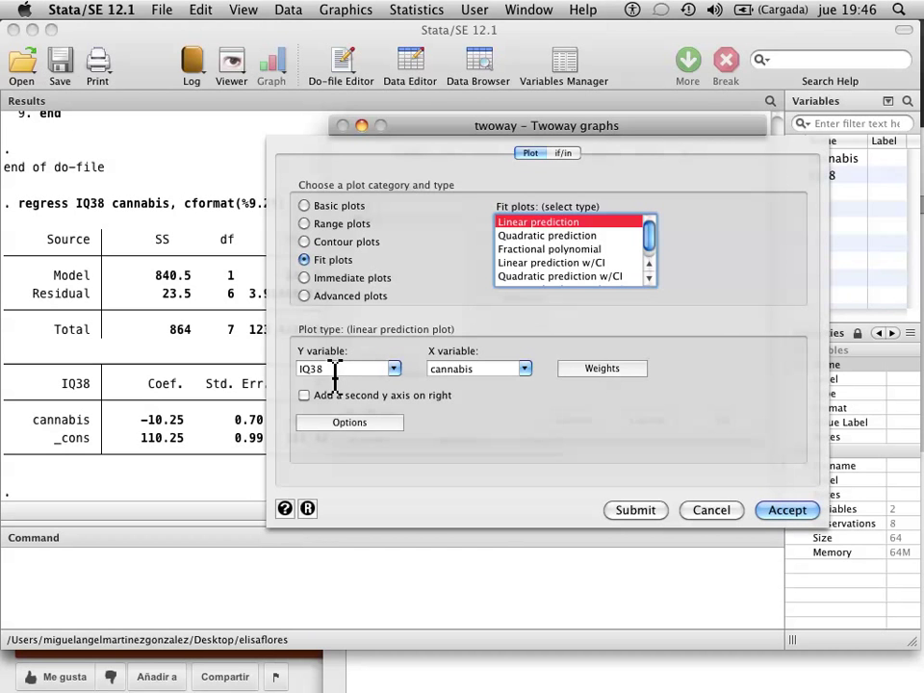
click(787, 520)
click(589, 424)
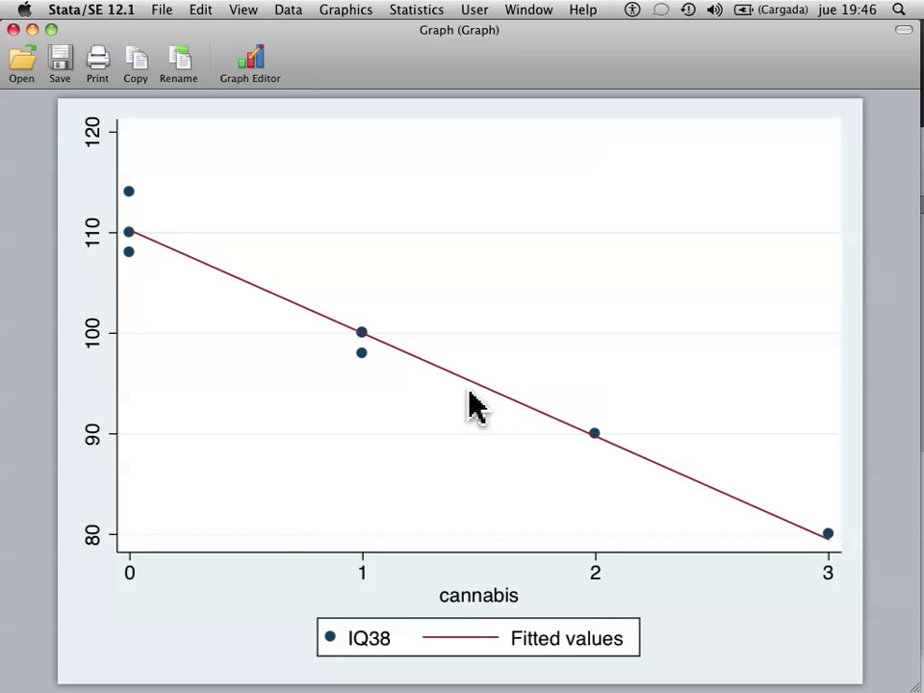
Review the scatterplot with its fitted line again, minimize the graph window and close the twoway graph dialog
click(32, 30)
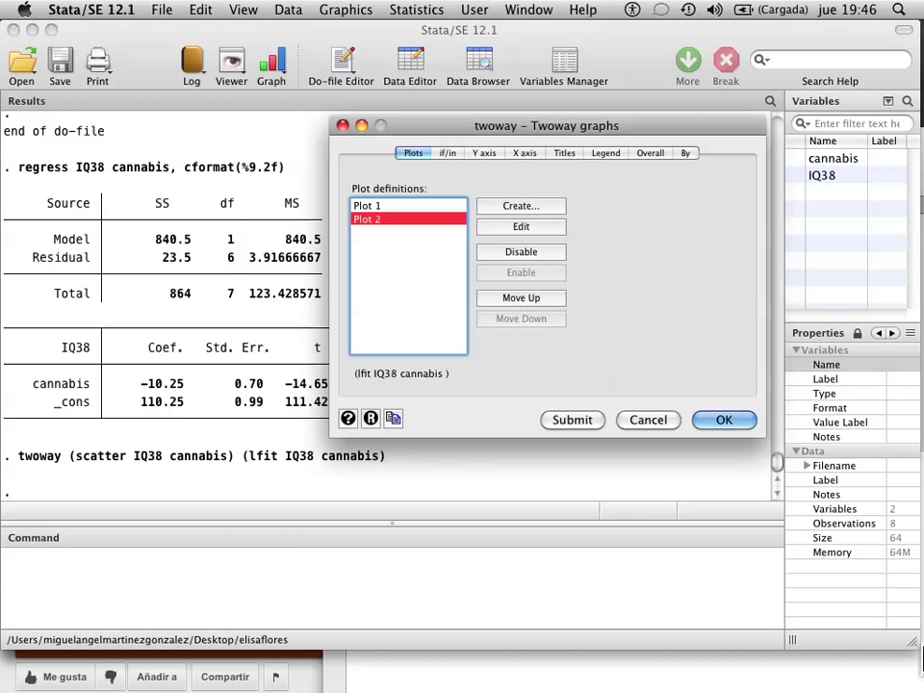
click(905, 663)
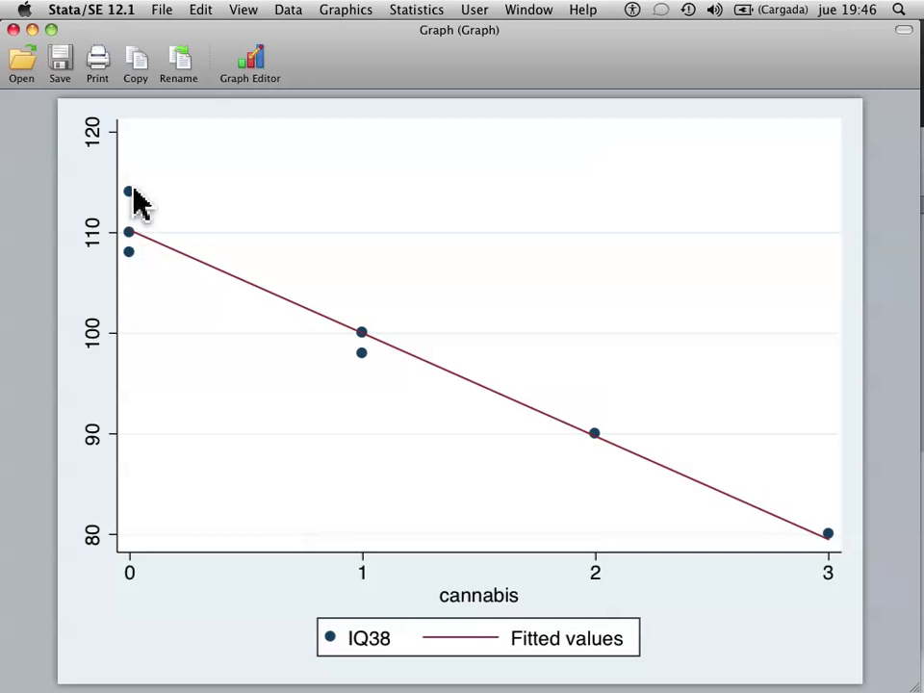
click(32, 30)
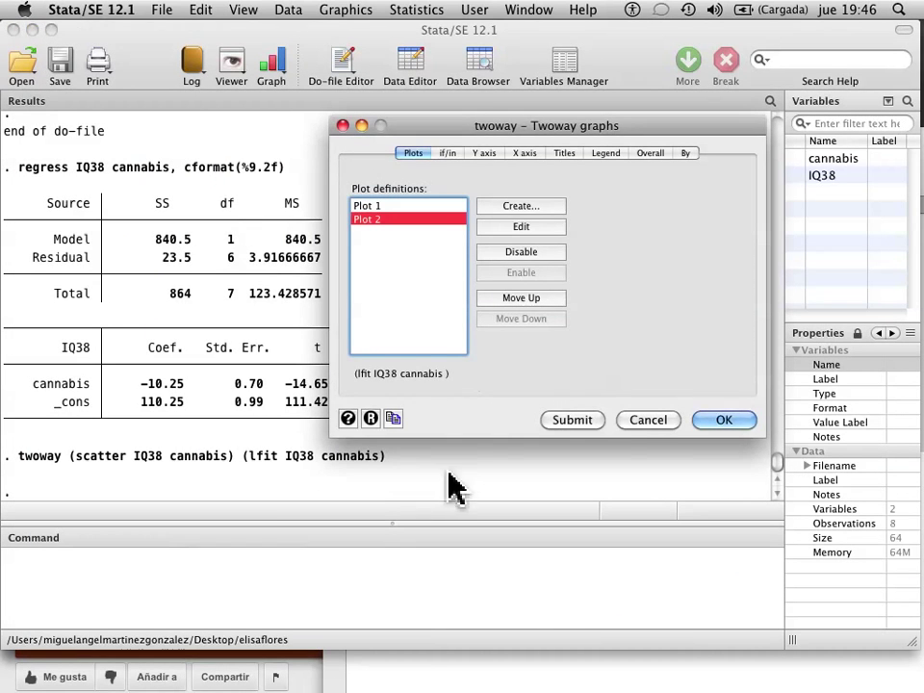
click(648, 421)
Store the regression residuals in variable r with "predict r, resid" and inspect them in the Data Browser
click(135, 584)
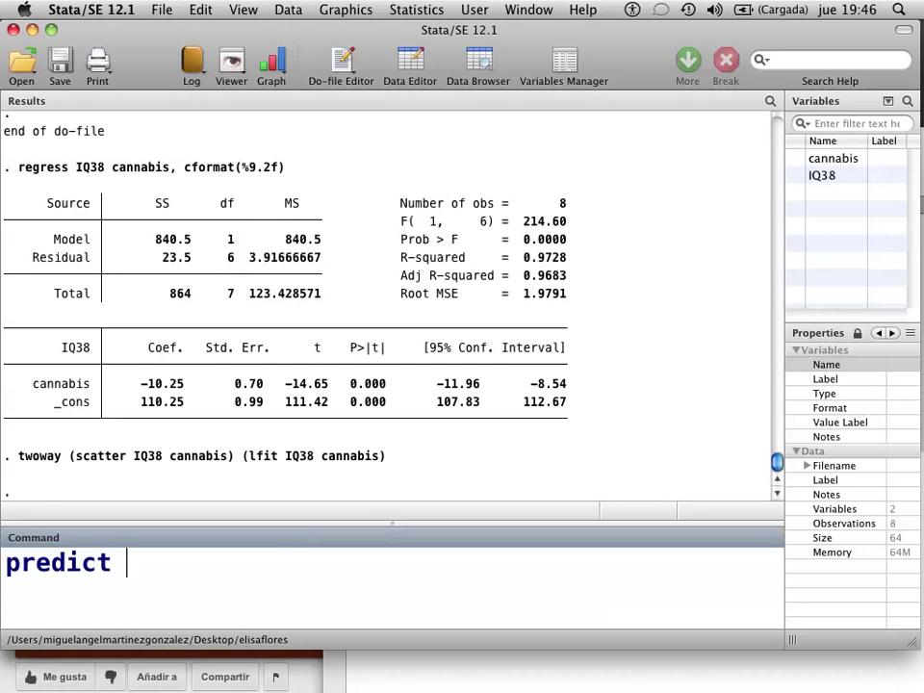
text(r, rsid)
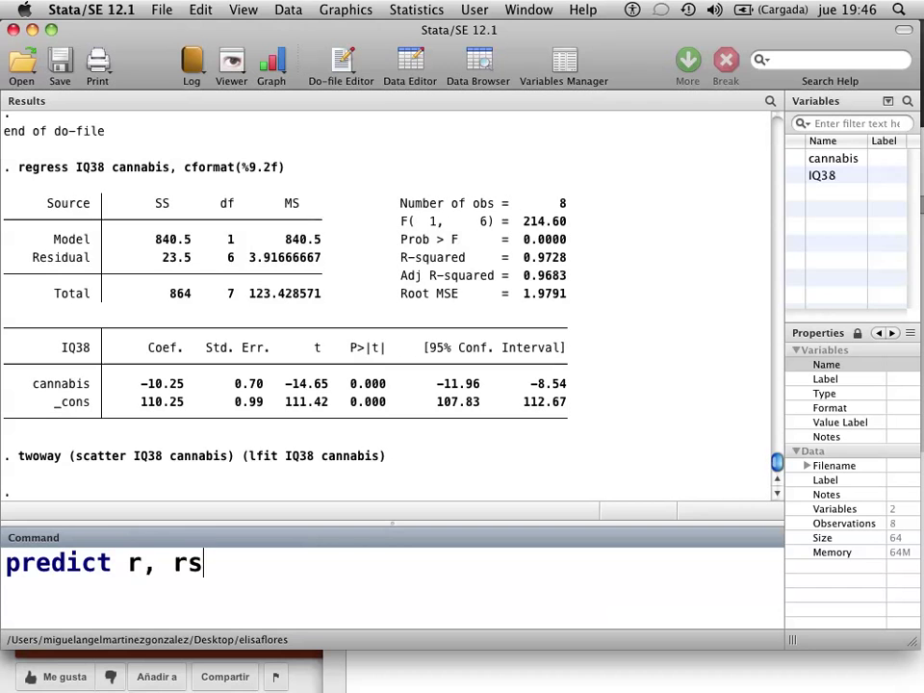
key(BackSpace)
text(sid)
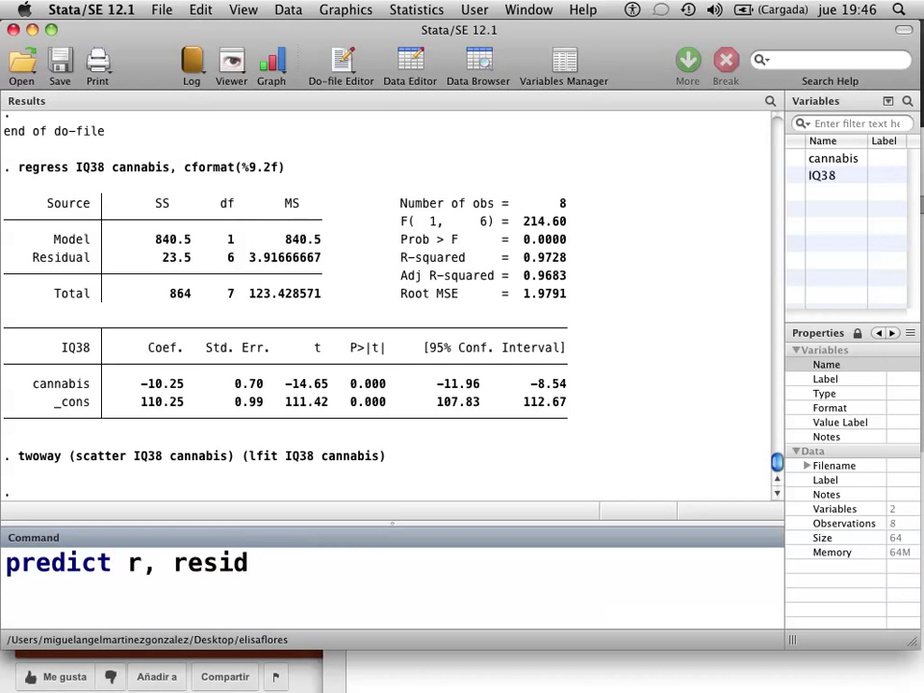
key(Return)
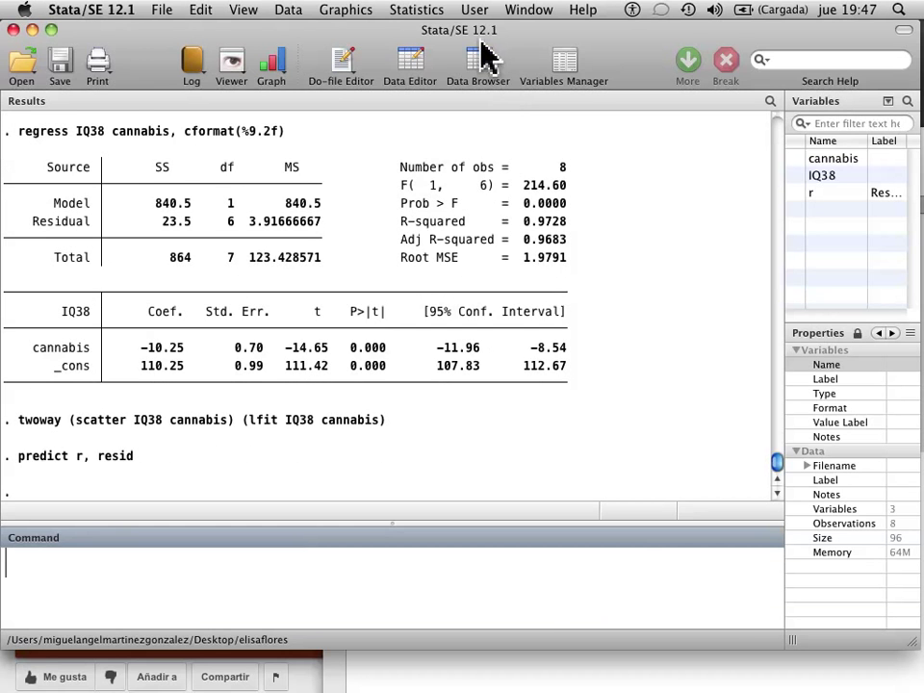
click(482, 59)
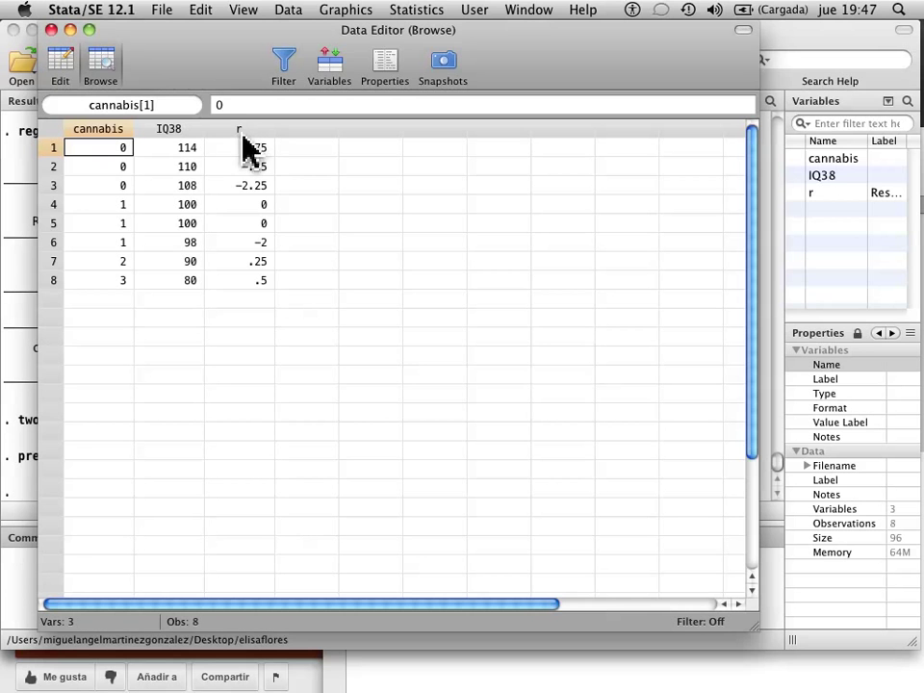
click(51, 30)
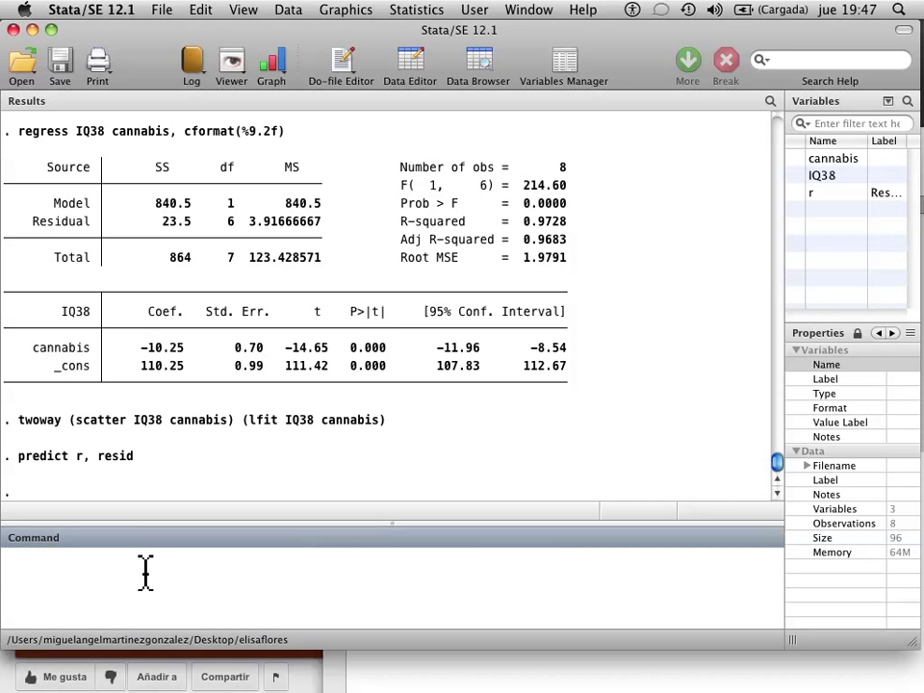
Test the residuals r for normality with sktest and draw their normal probability plot with pnorm
text(sktest r)
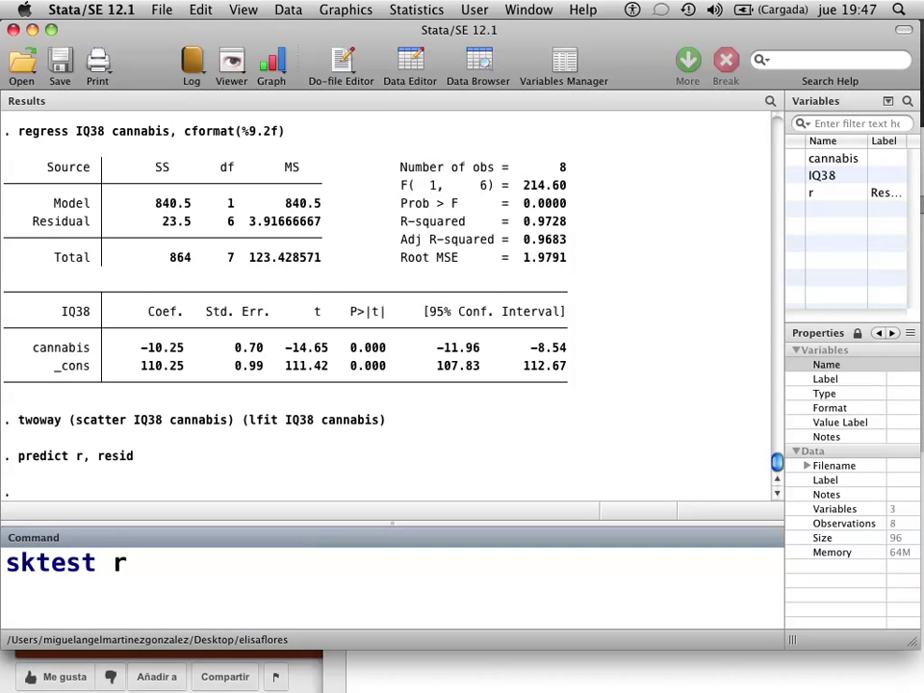
key(Return)
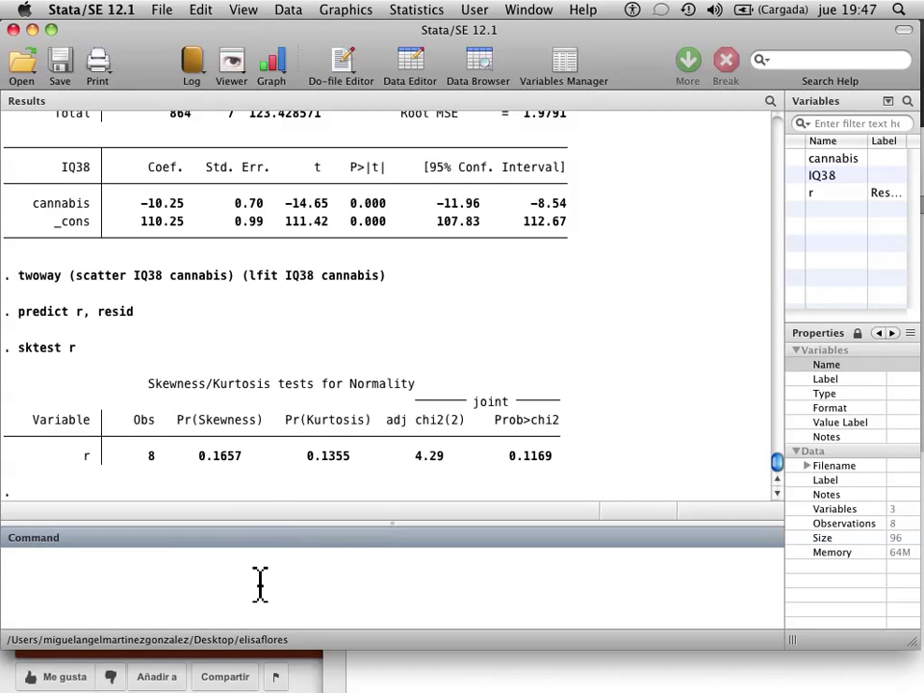
text(pnorm r)
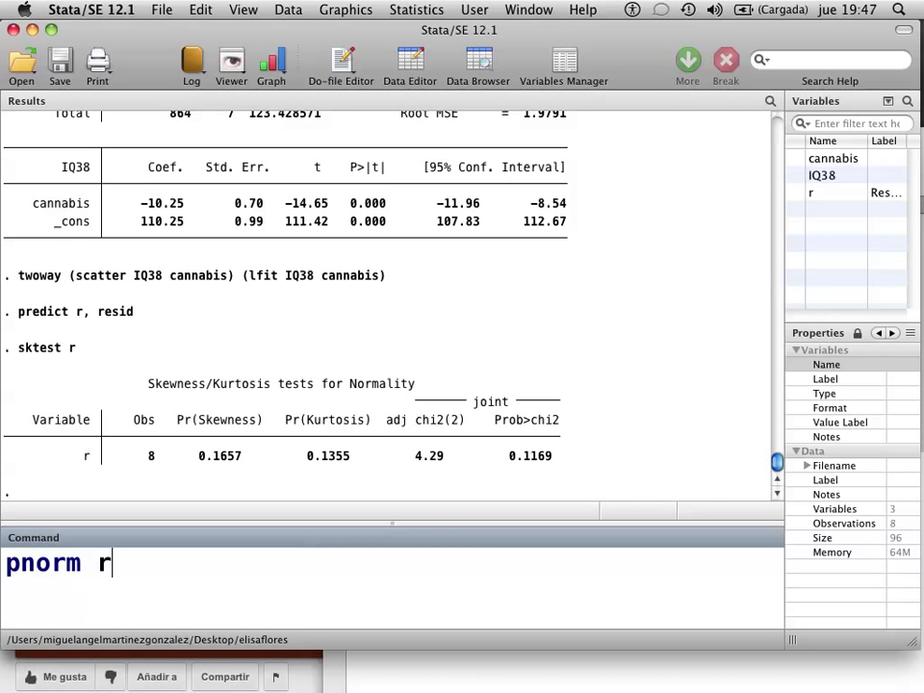
key(Return)
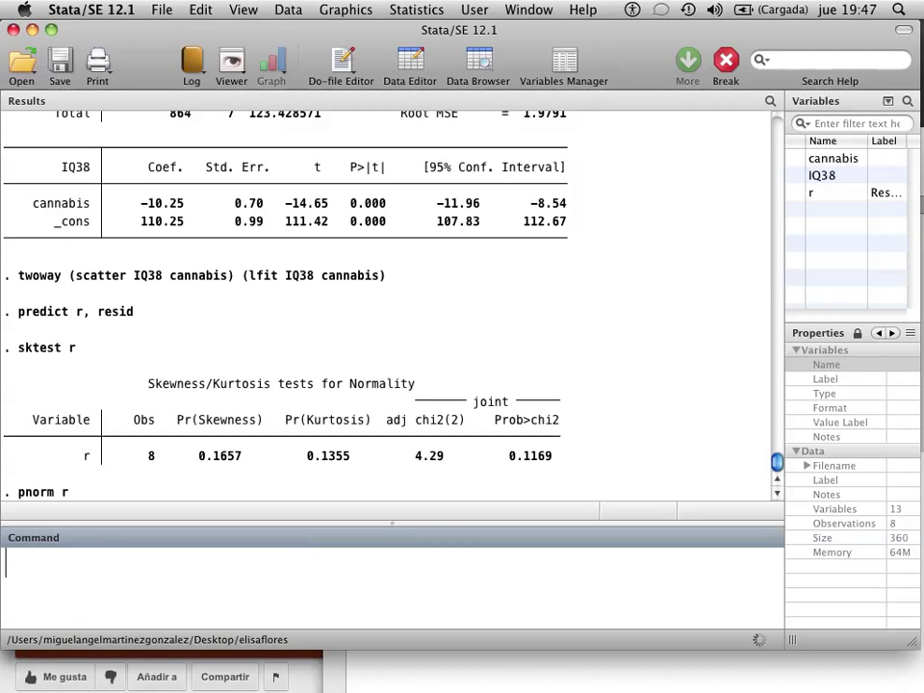